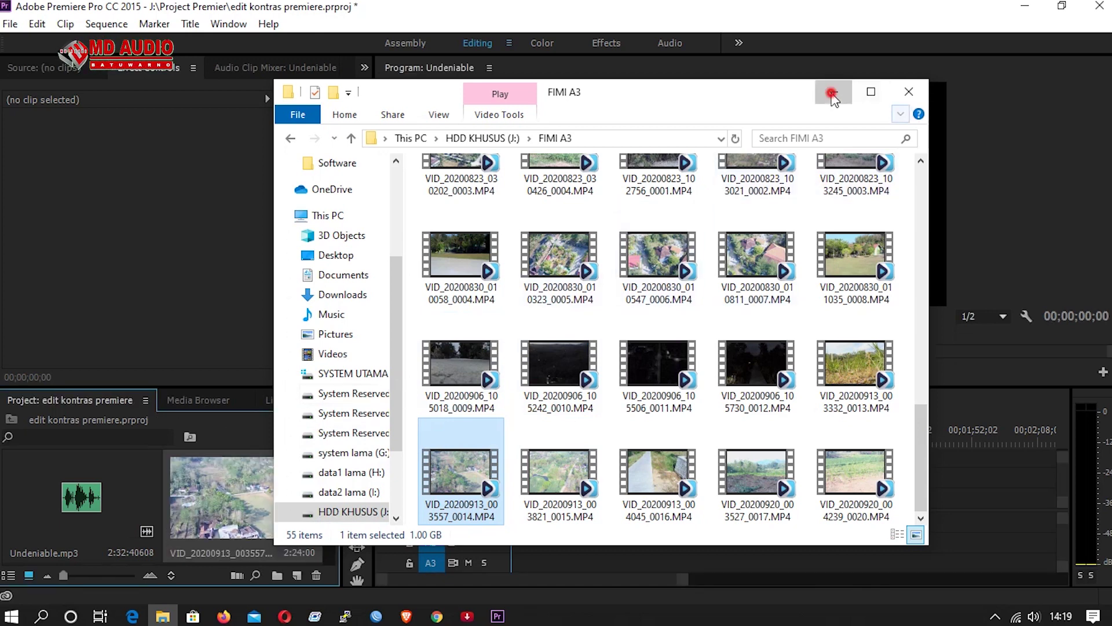
- Place the aerial clip VID_20200913_003557_0014.MP4 at the start of video track V1 and briefly play its opening
click(834, 92)
drag(314, 503, 511, 510)
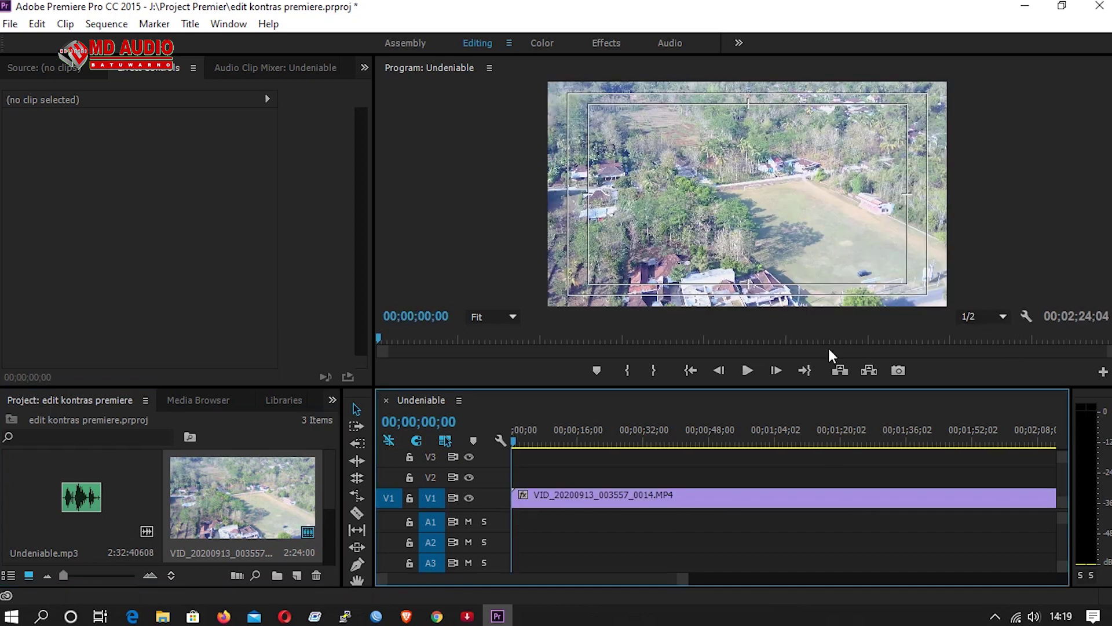
click(744, 371)
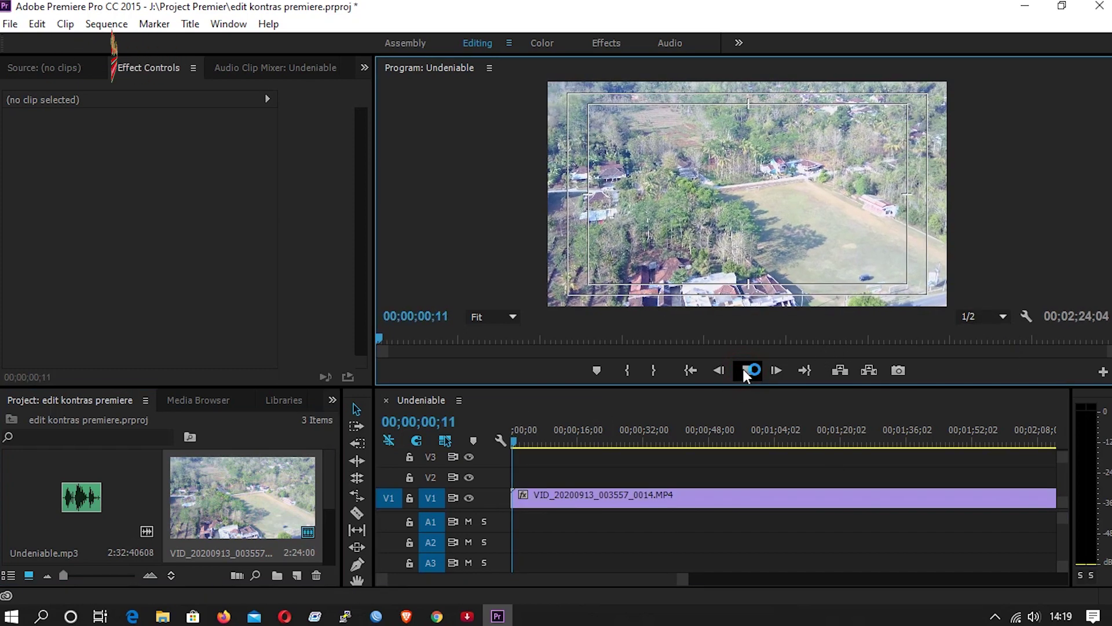
click(750, 370)
- Find the section to keep and split the V1 clip with the Razor tool at 00;00;39;26 and 00;01;47;05
click(520, 440)
drag(524, 440, 606, 442)
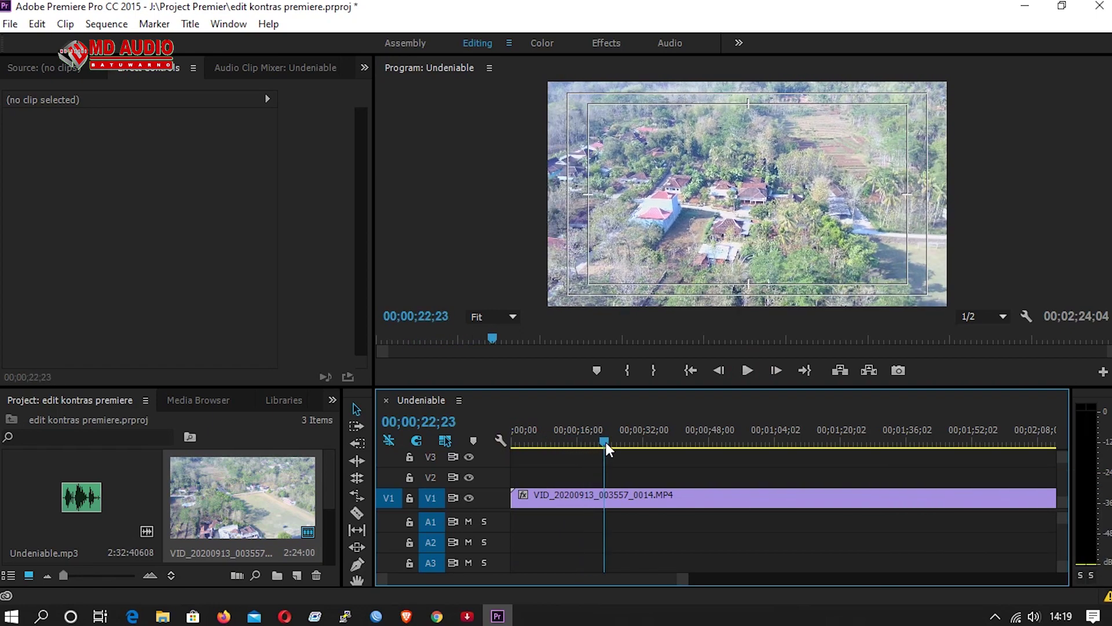
click(752, 372)
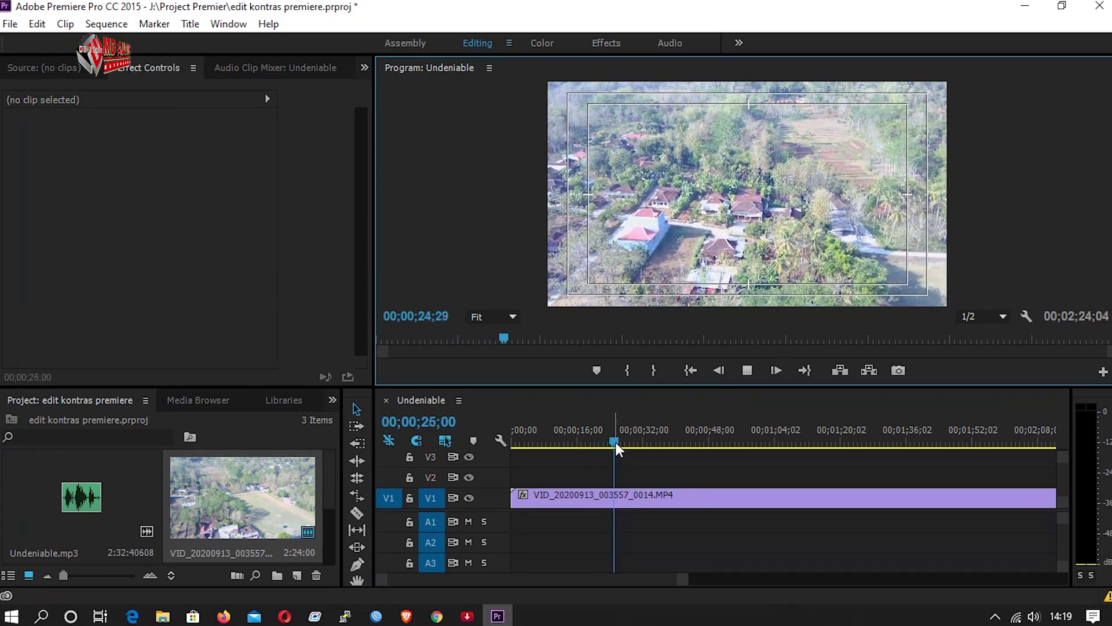
click(617, 443)
drag(620, 441, 662, 443)
click(747, 370)
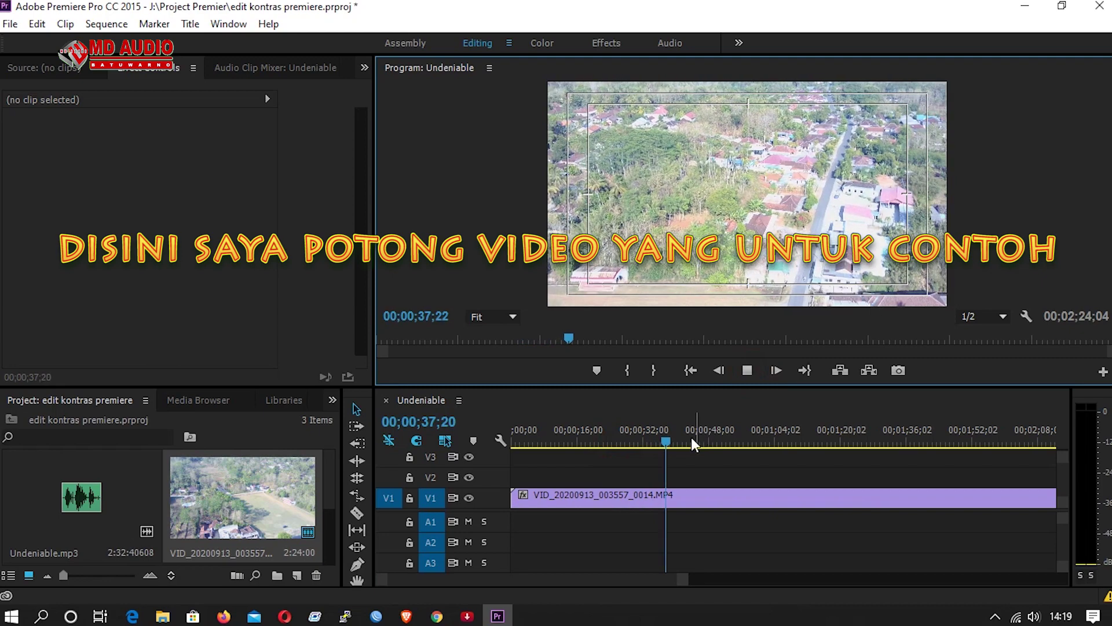
click(748, 371)
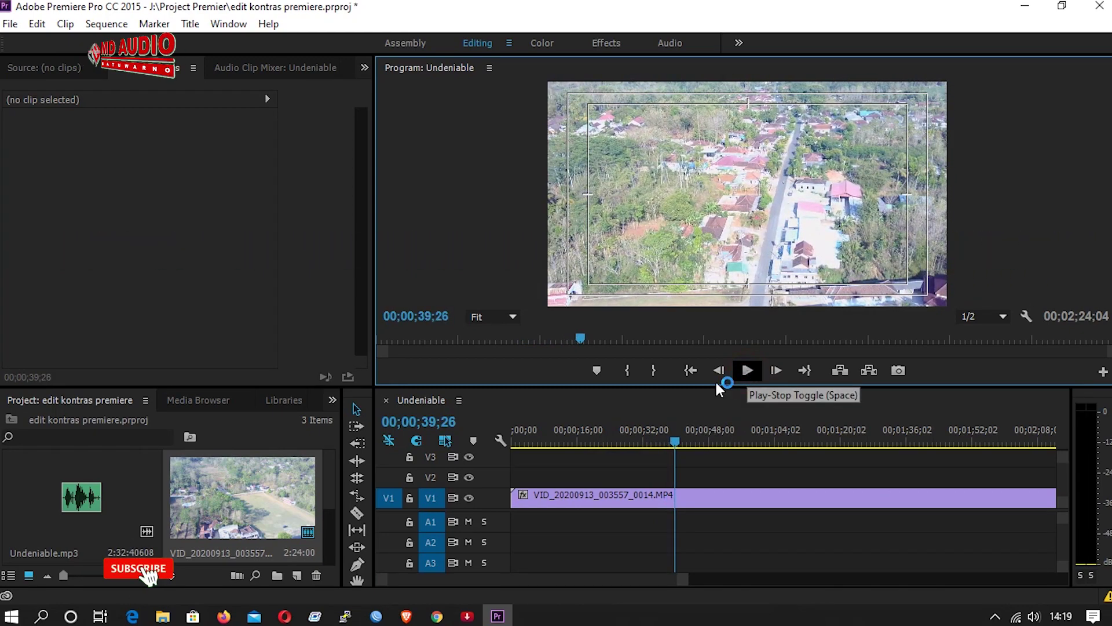
click(357, 513)
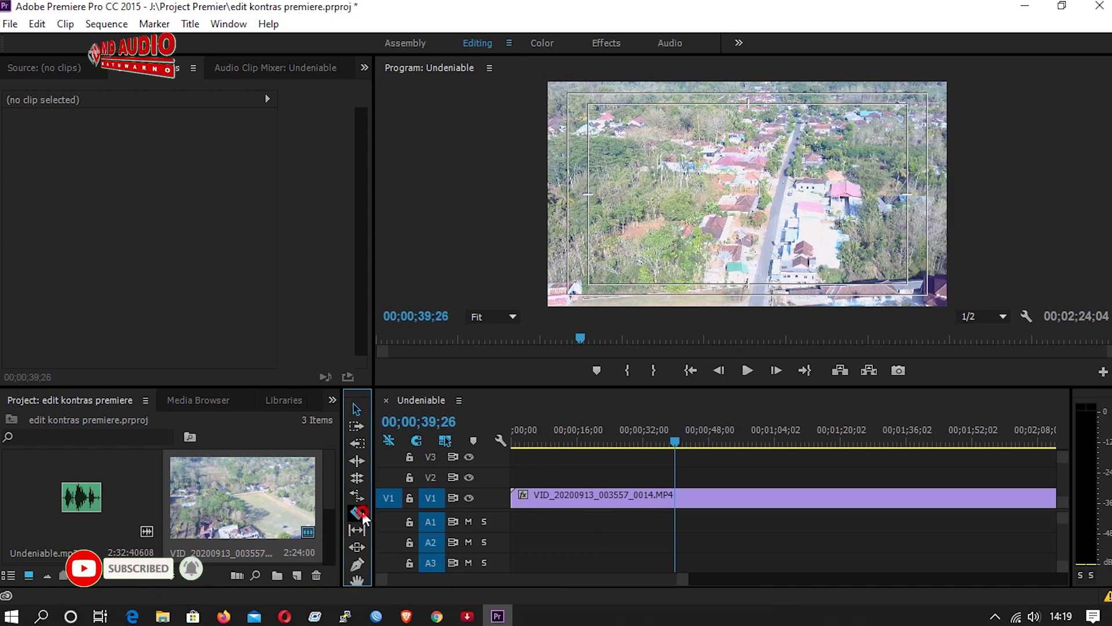
click(675, 495)
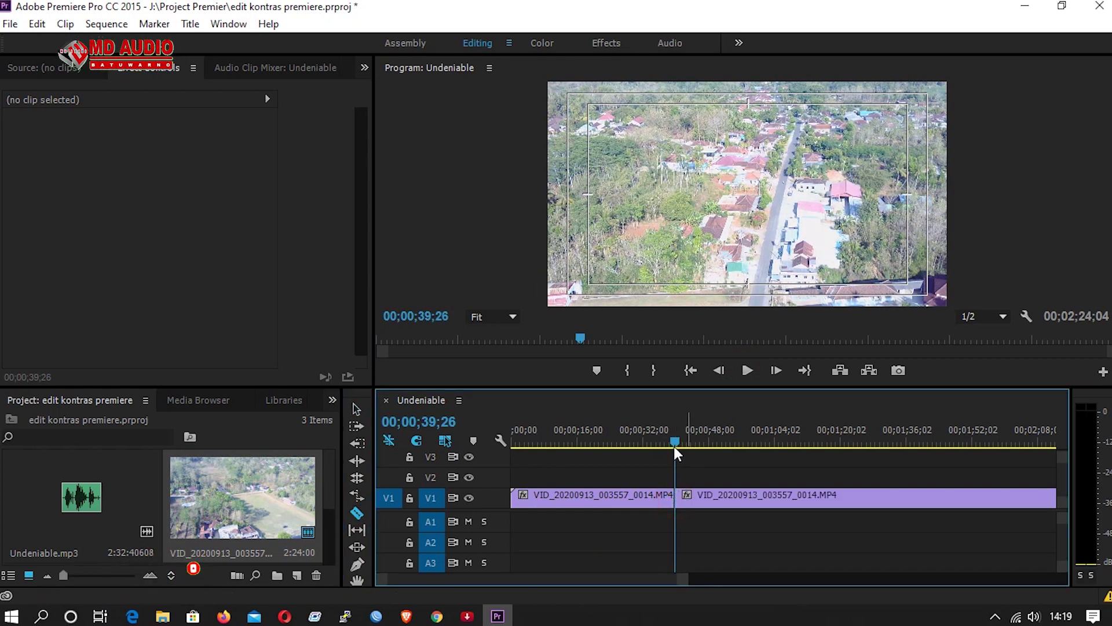
drag(675, 440, 728, 441)
drag(797, 447, 954, 455)
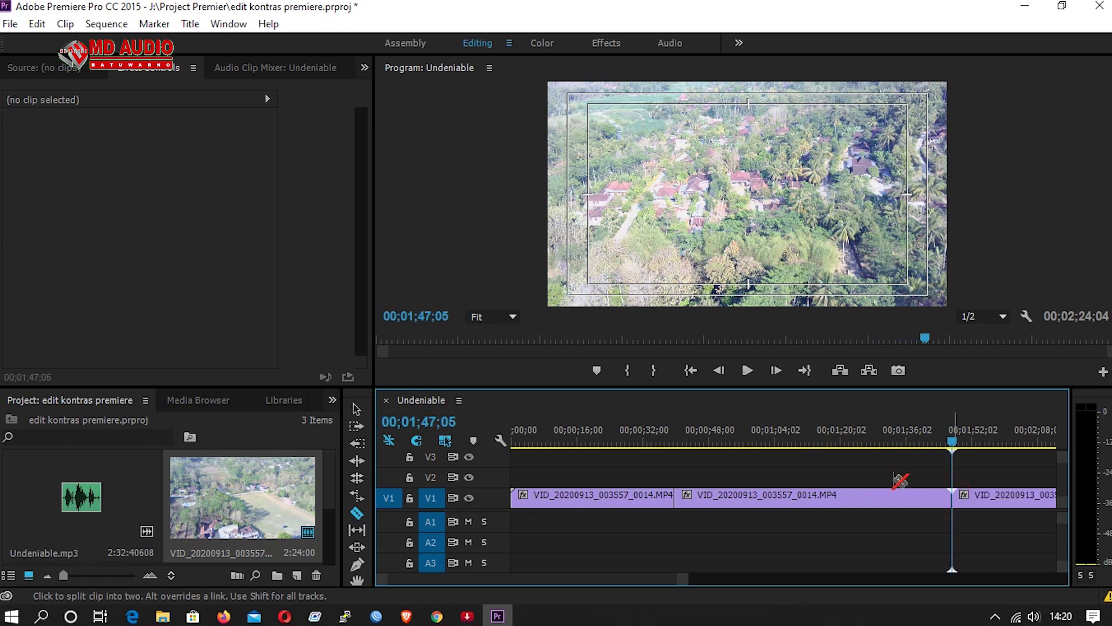
- Delete the first and last pieces of the V1 clip and move the middle piece to the start of the sequence
click(356, 410)
click(566, 495)
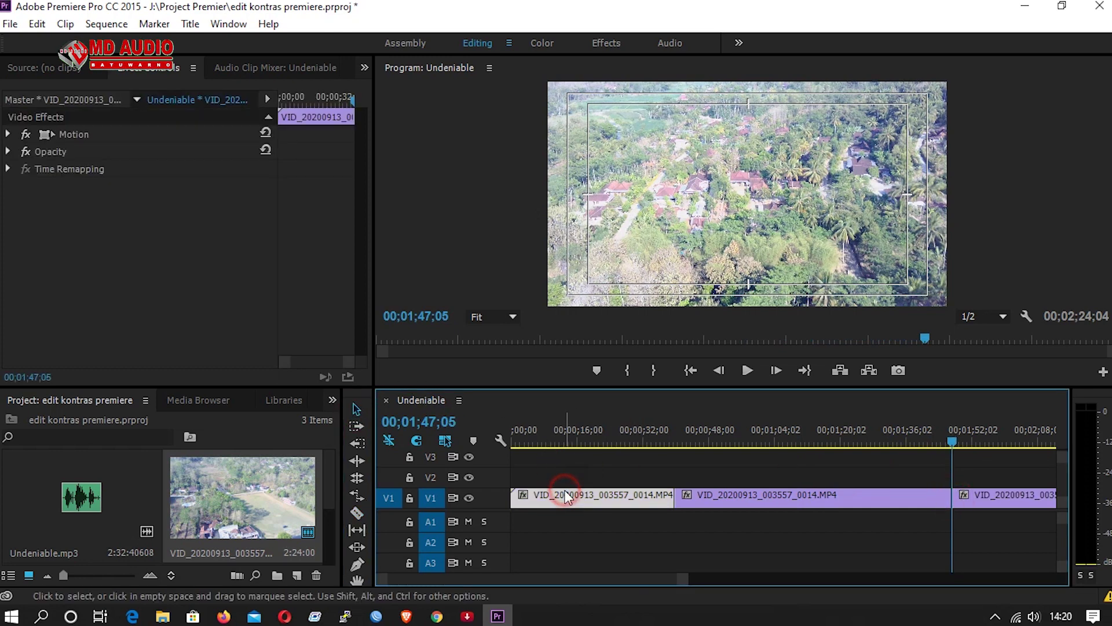
key(Delete)
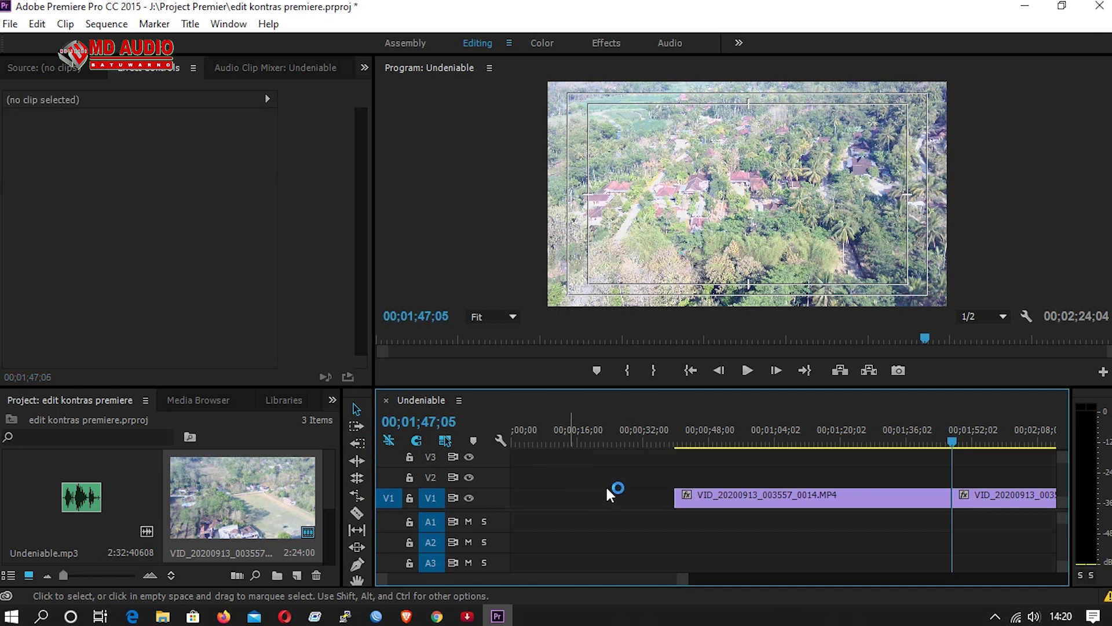
click(1022, 500)
key(Delete)
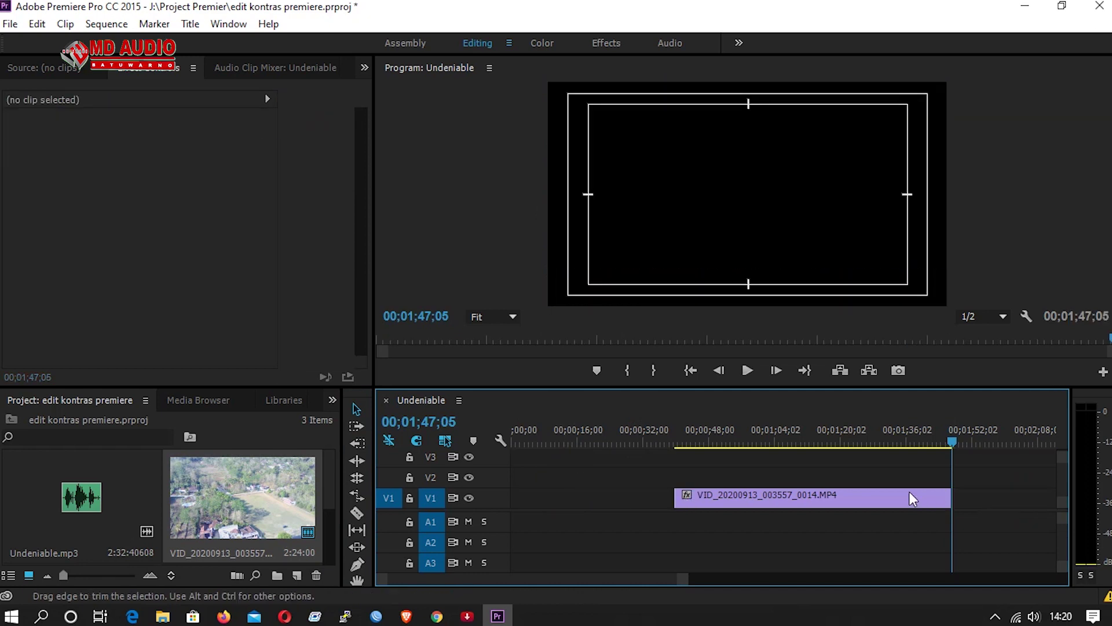
drag(877, 502, 662, 508)
drag(953, 443, 505, 447)
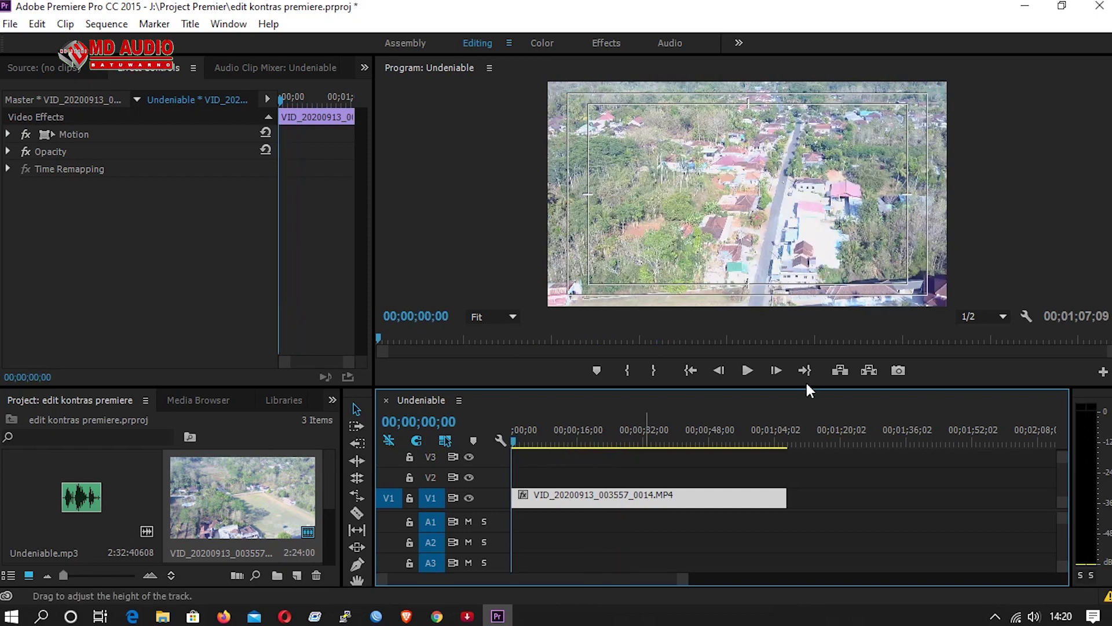
- Play the trimmed clip from its beginning and park the playhead at 00;00;05;06
click(746, 371)
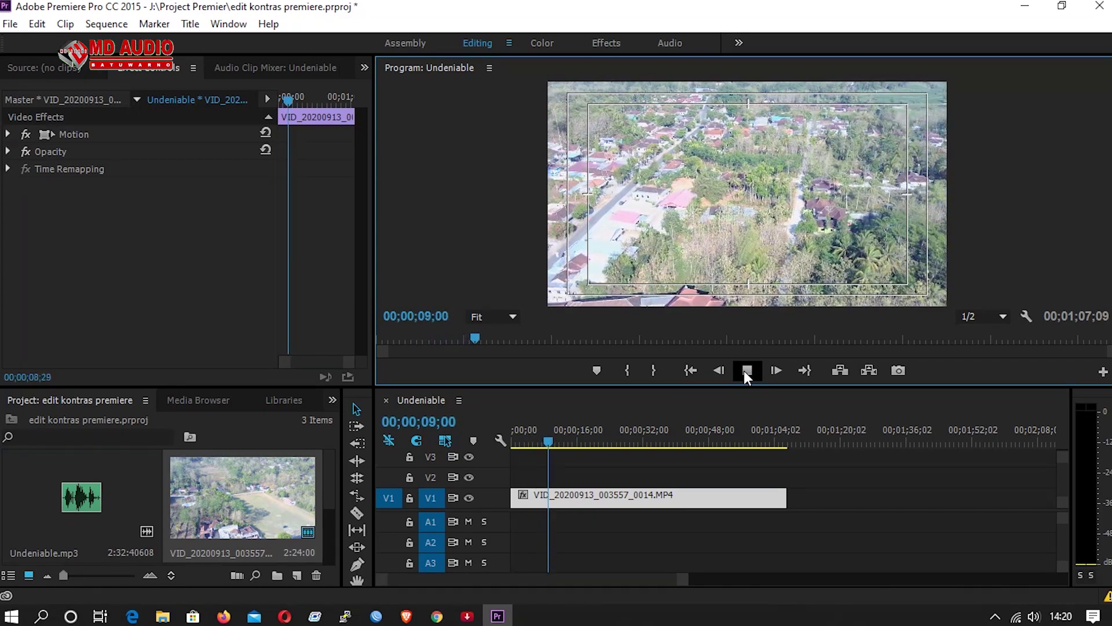
click(744, 370)
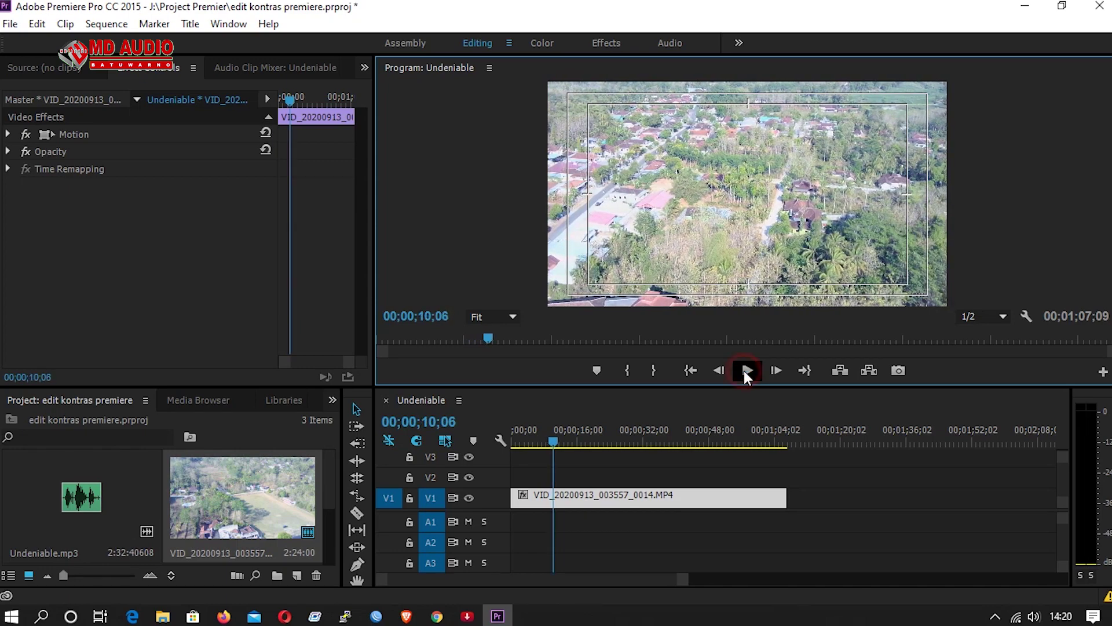
drag(557, 442, 533, 442)
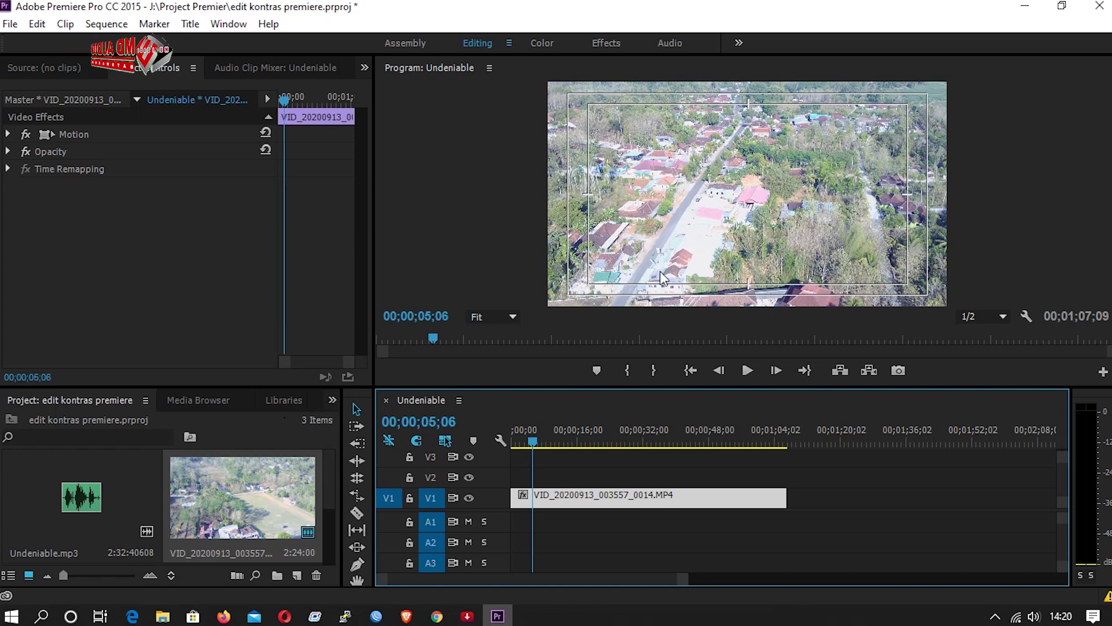
- Show the effects library and expand its Video Effects category
click(332, 399)
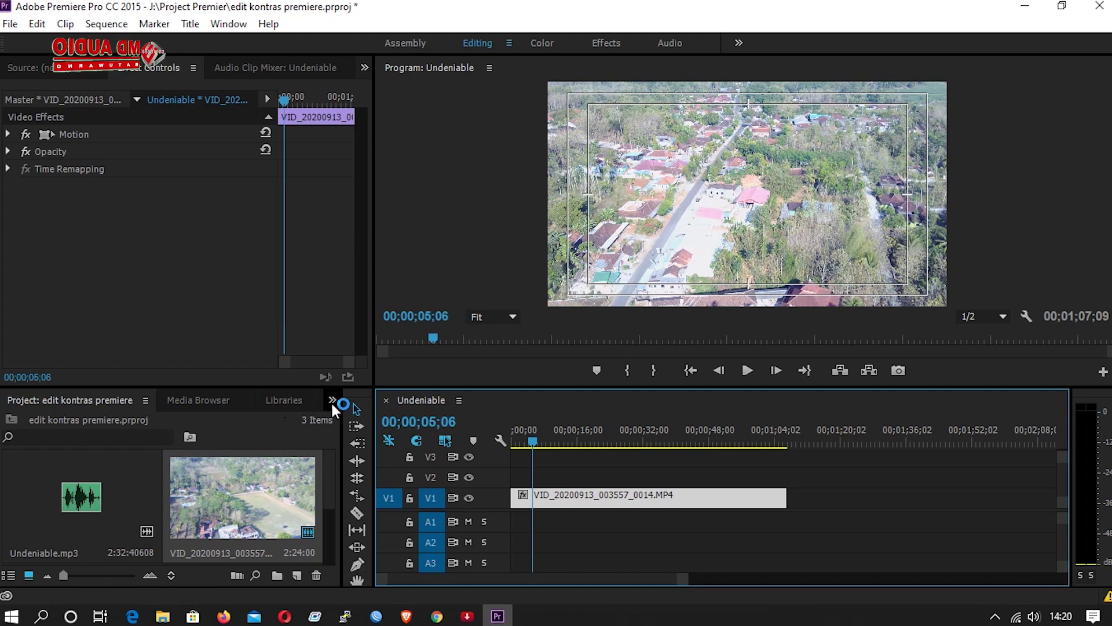
right_click(366, 465)
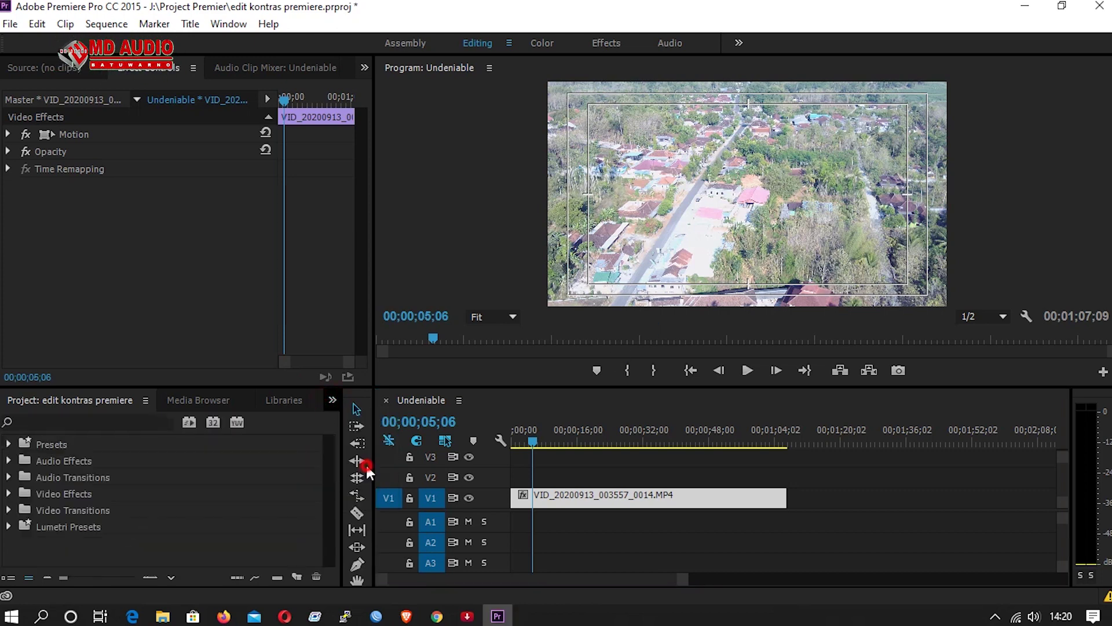
click(293, 412)
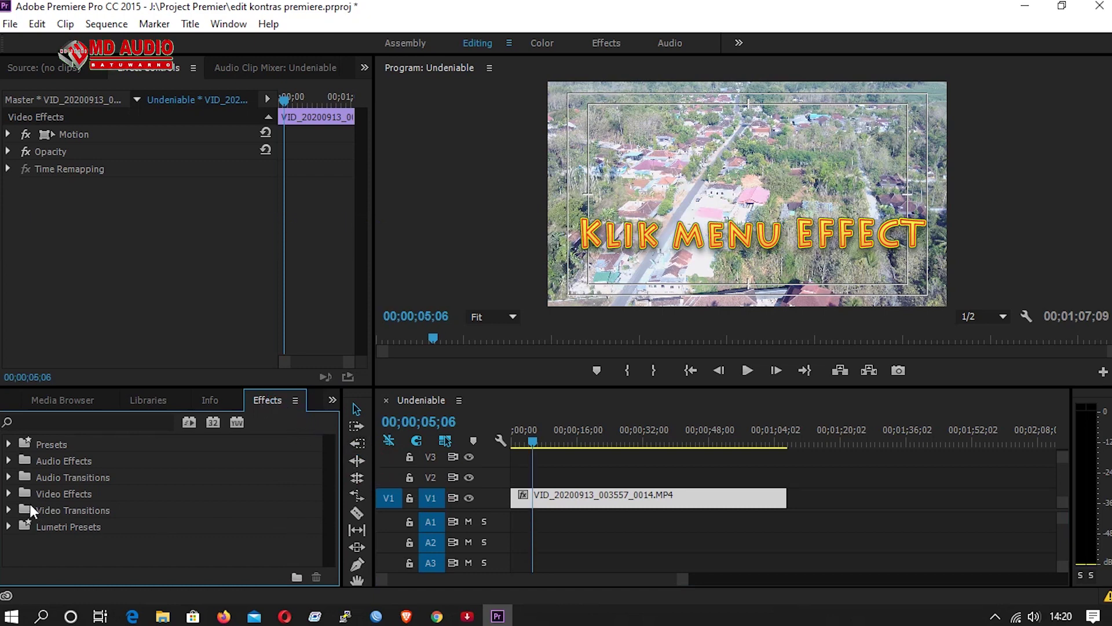
click(9, 495)
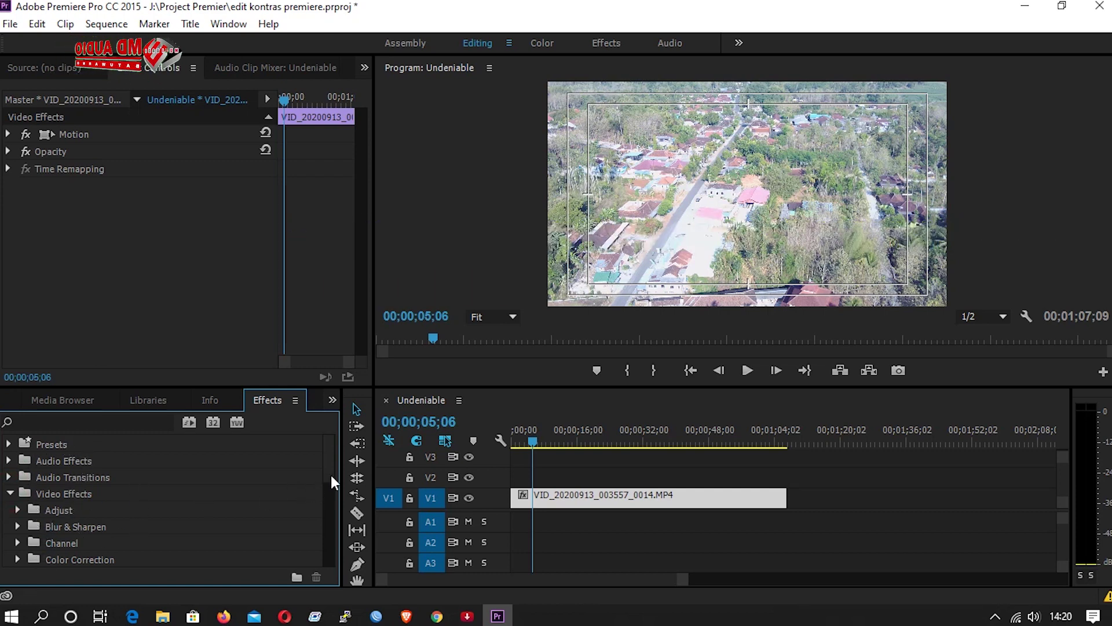
drag(332, 467, 328, 475)
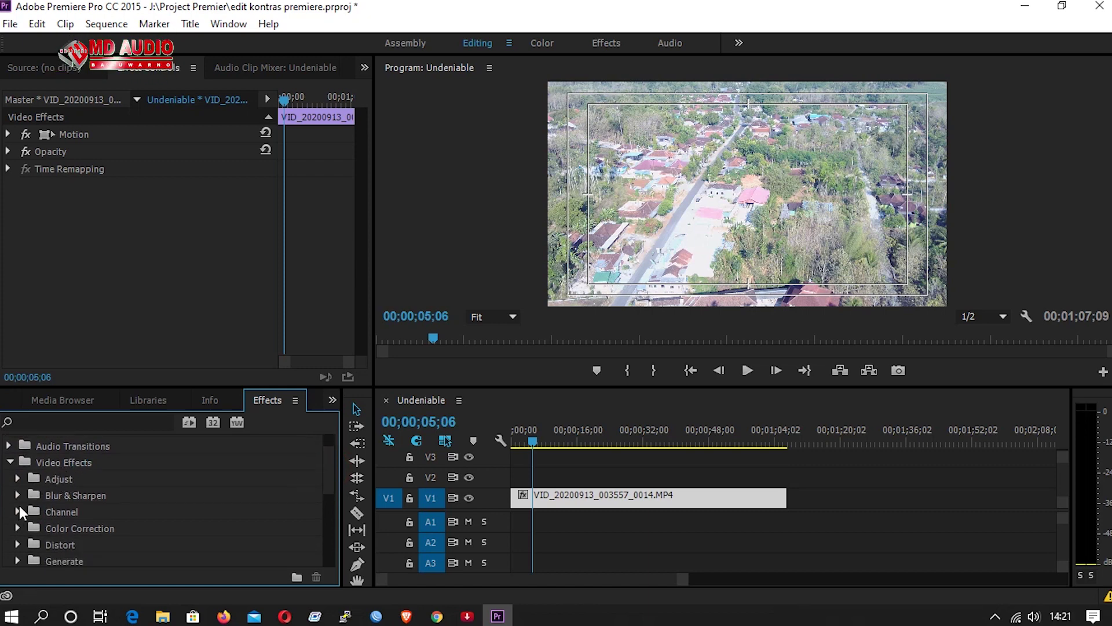
click(18, 479)
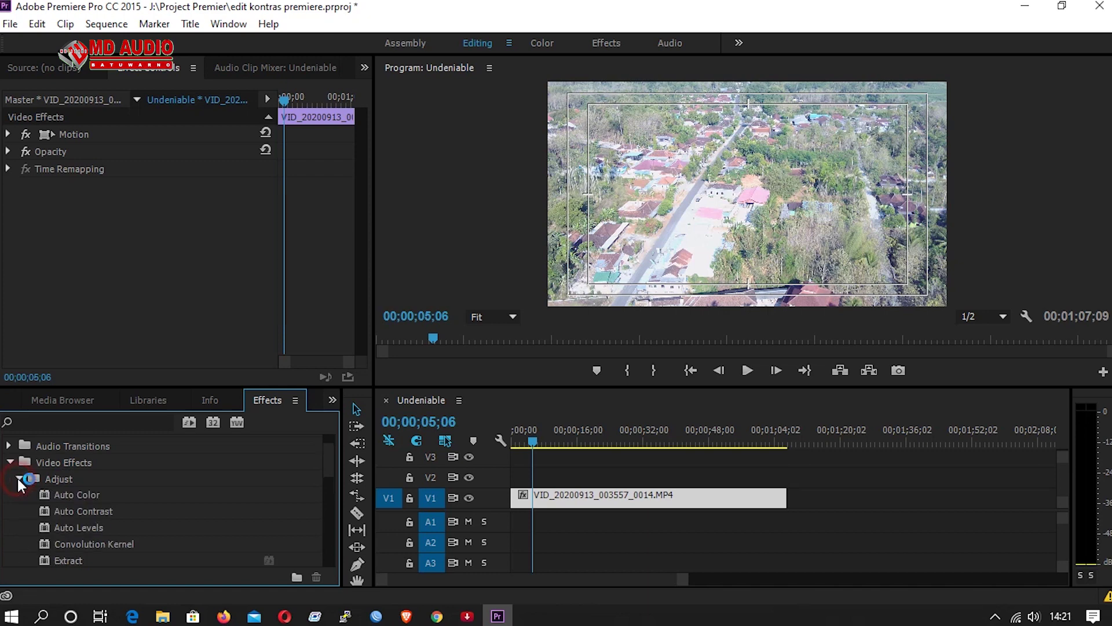
click(18, 479)
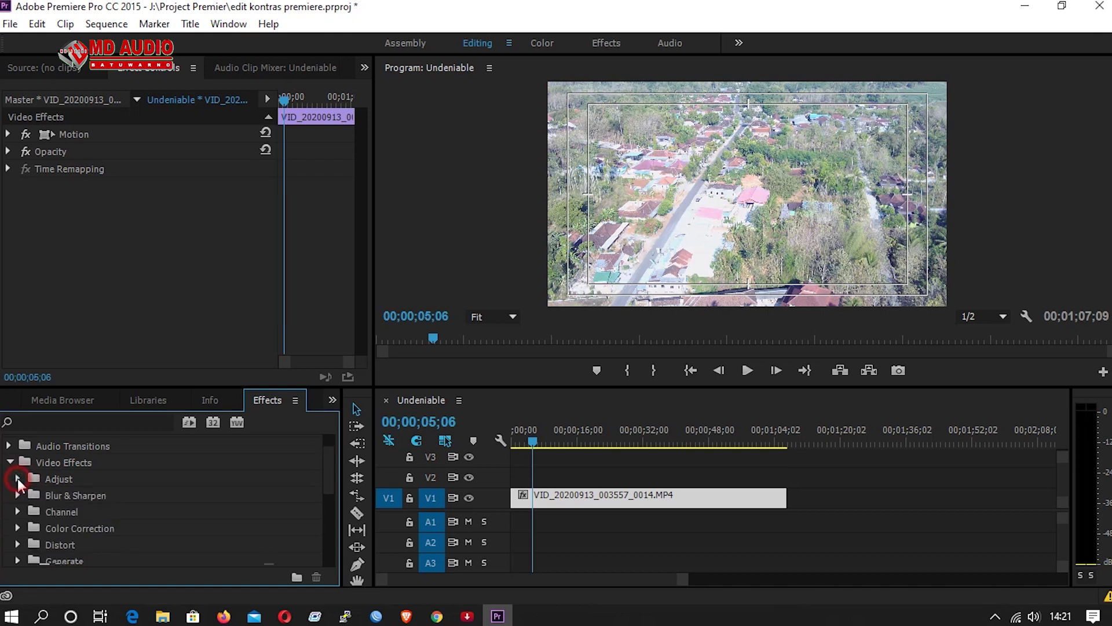
click(18, 511)
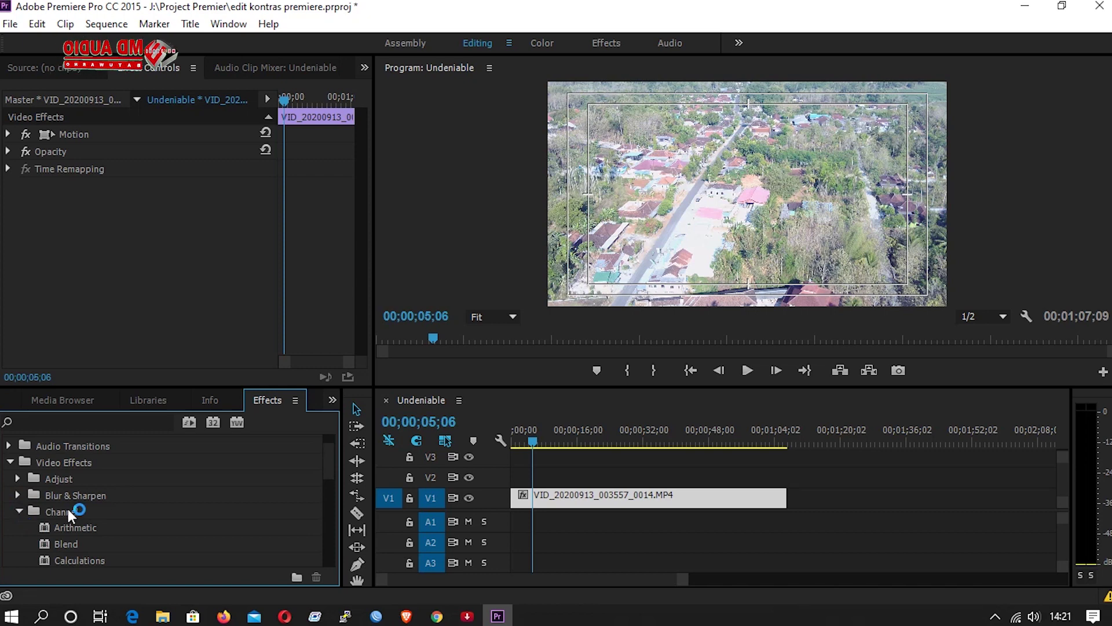
drag(326, 479, 328, 446)
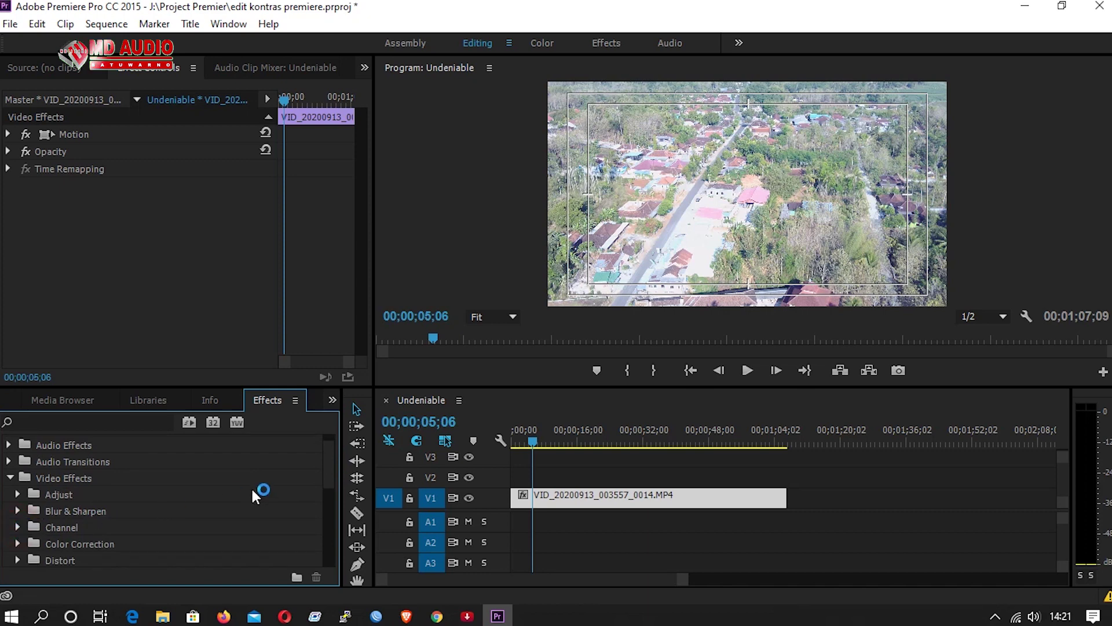
- Apply the Brightness & Contrast effect from Color Correction to the clip on V1
drag(331, 466, 330, 488)
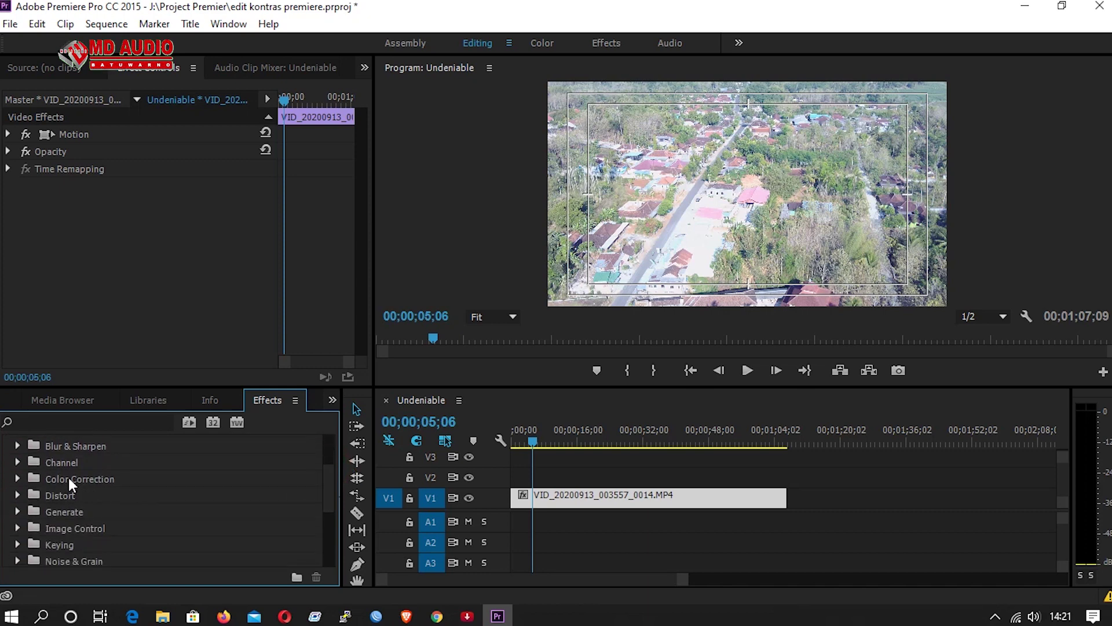
click(17, 478)
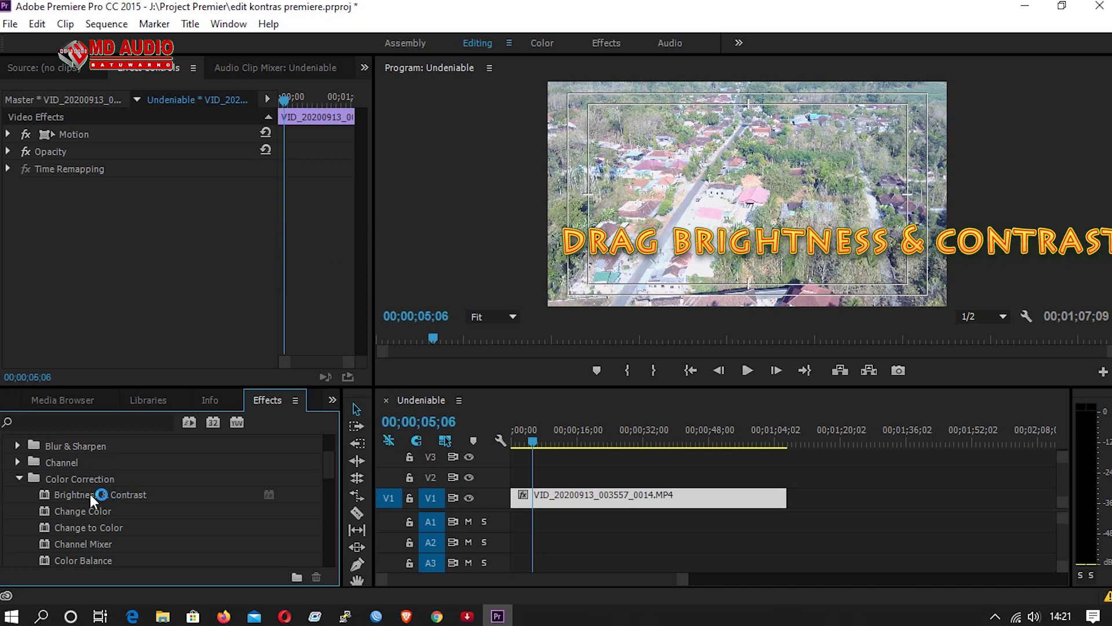
drag(91, 496, 597, 497)
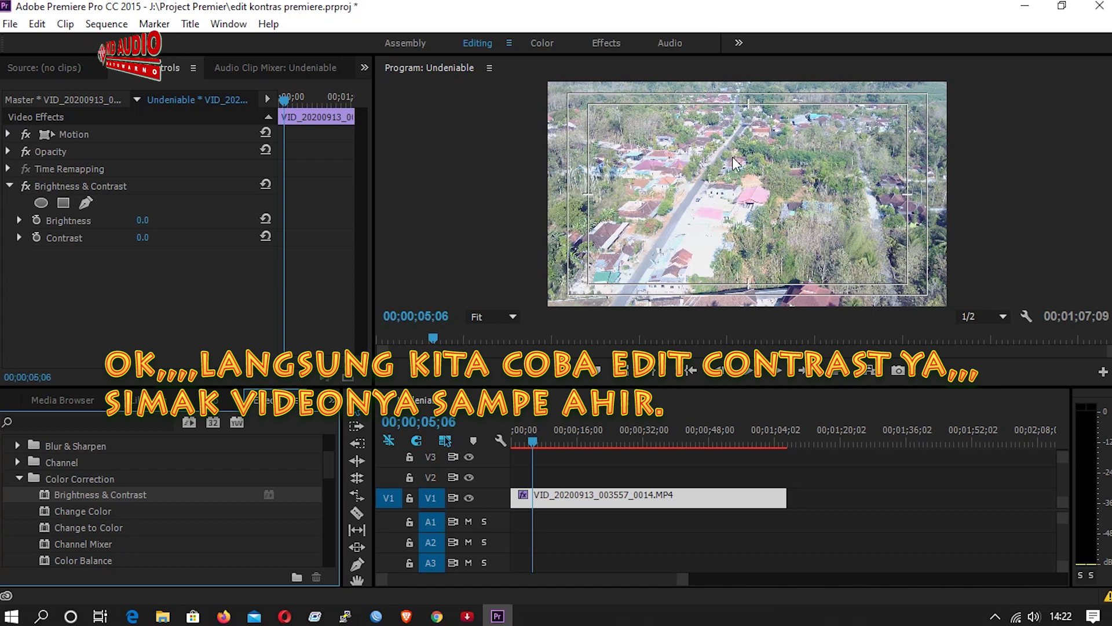
- Set the clip's Brightness to -100 and its Contrast to 0 in the Brightness & Contrast effect
drag(151, 220, 103, 224)
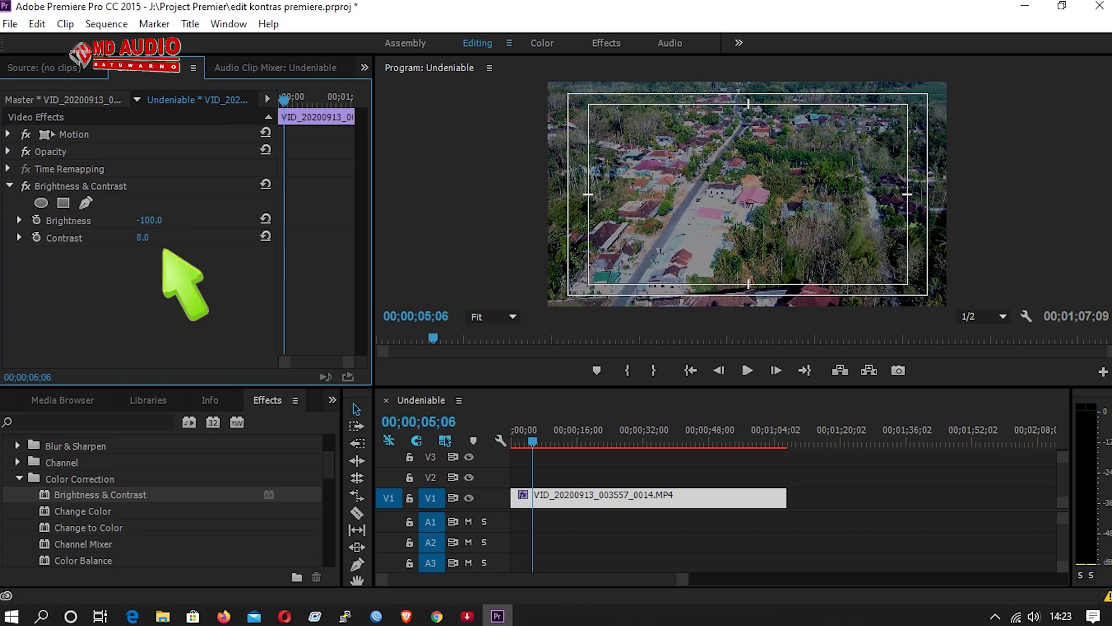
mouse_move(142, 237)
mouse_down()
mouse_move(165, 237)
mouse_move(136, 237)
mouse_up()
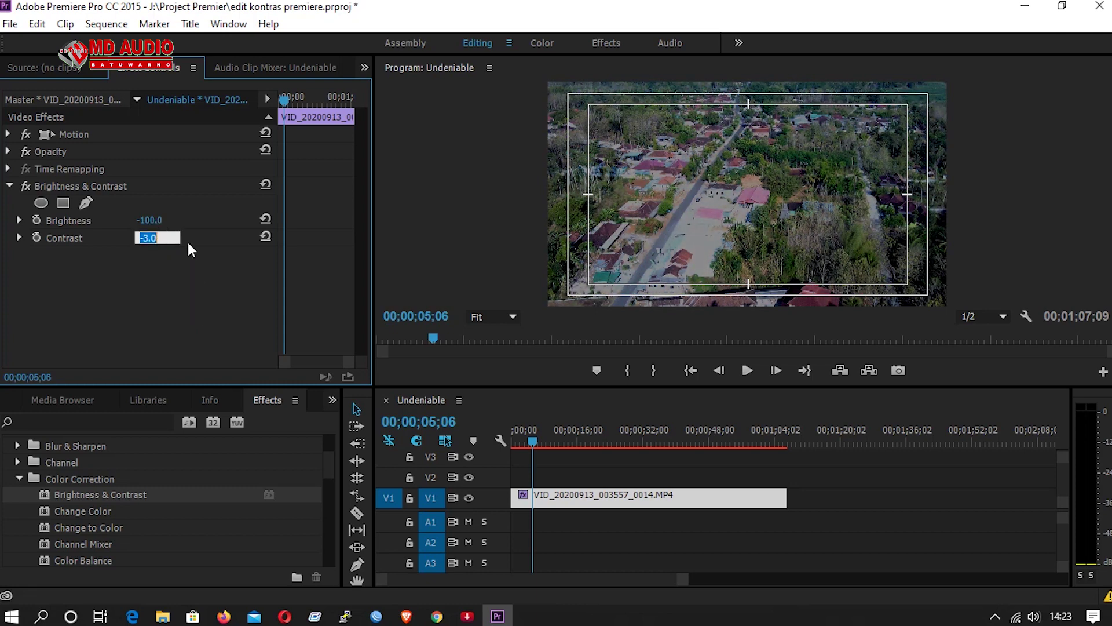
text(0)
key(Return)
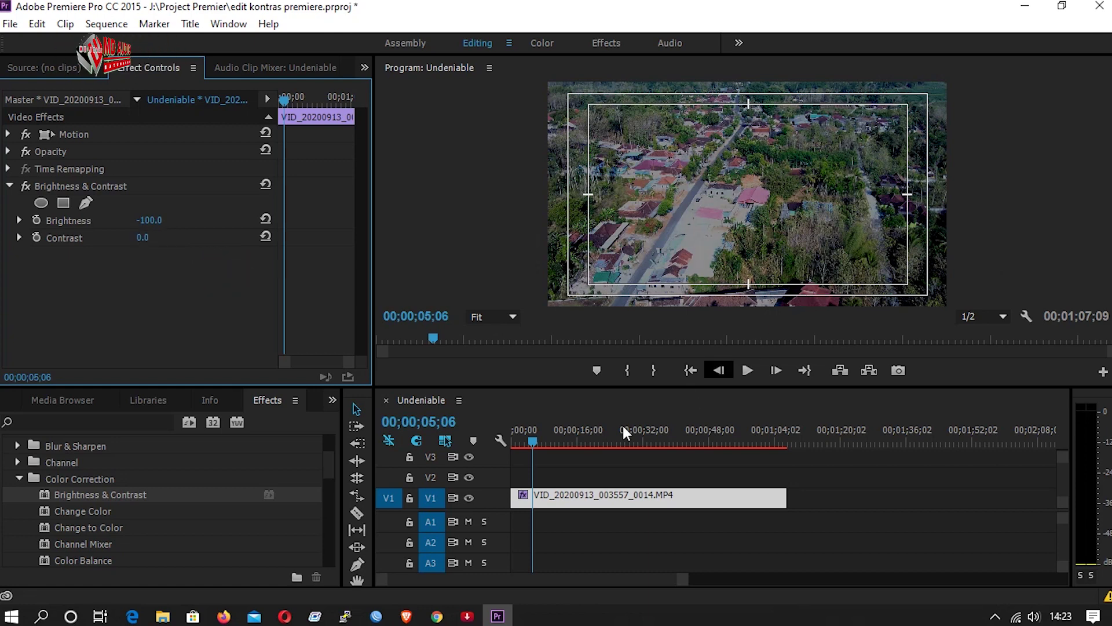
- Play the clip from the start of the sequence to review the darkened picture
drag(533, 443, 509, 445)
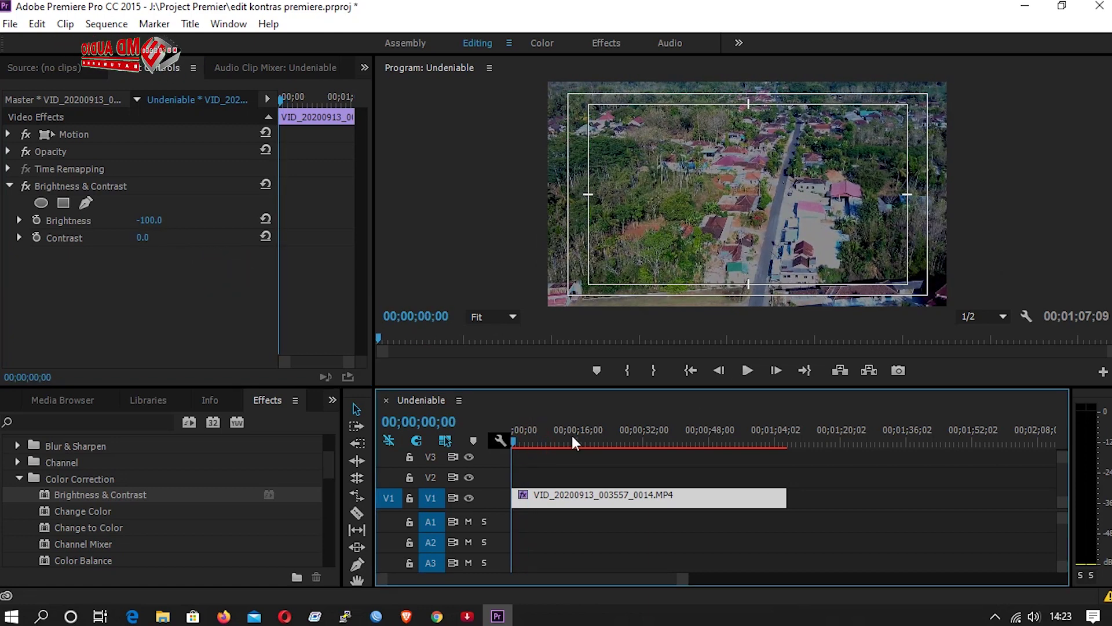
click(745, 376)
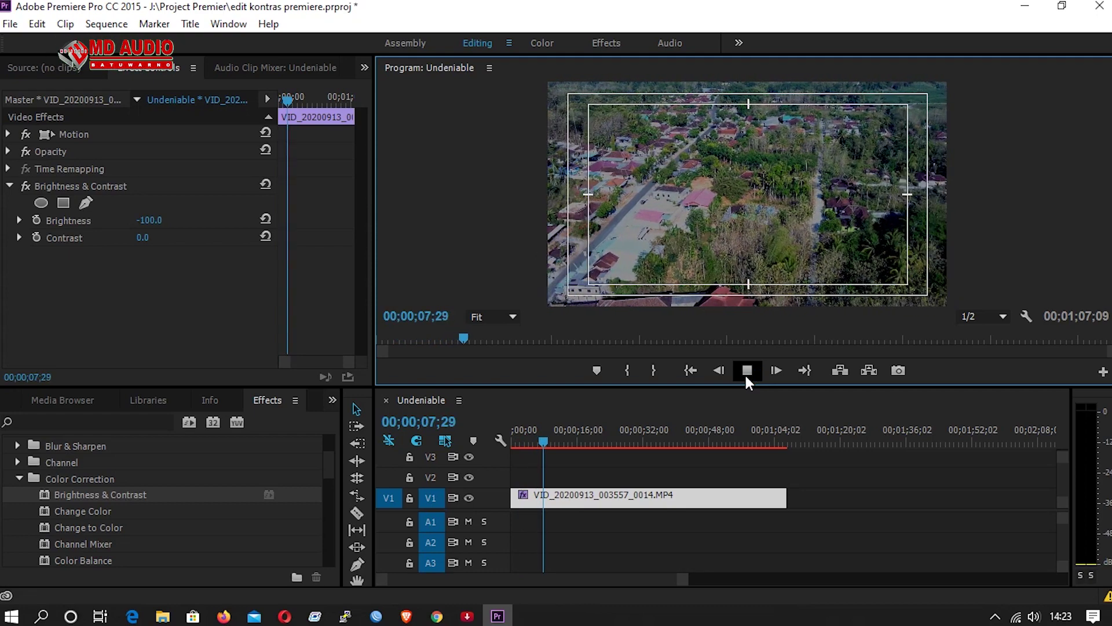
click(747, 371)
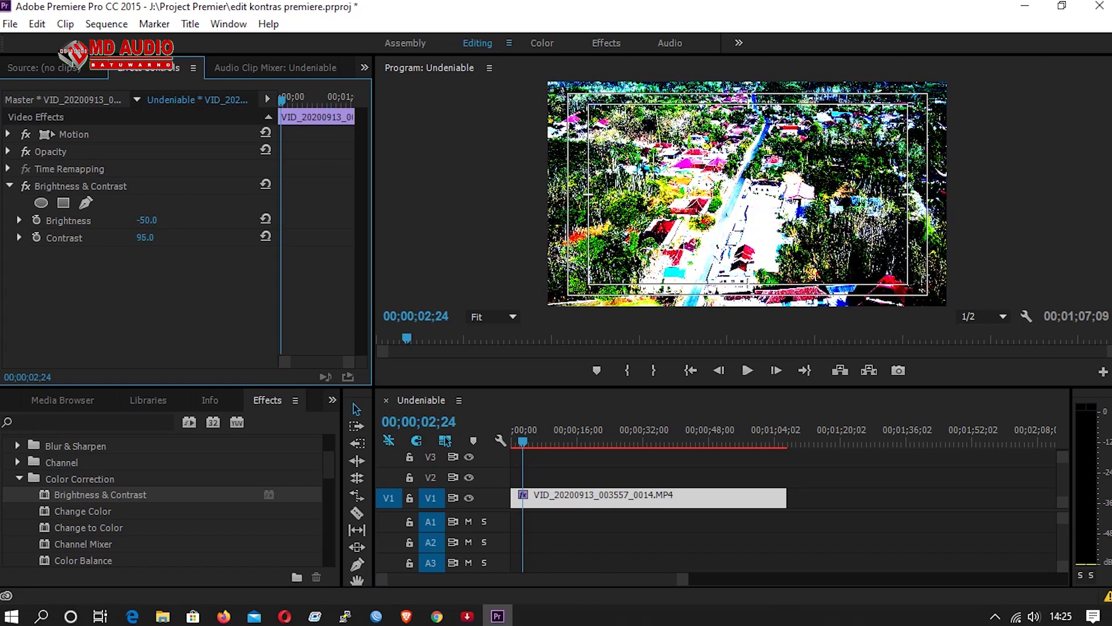
- Reduce the Contrast of the clip's Brightness & Contrast effect to 31
drag(144, 238, 110, 238)
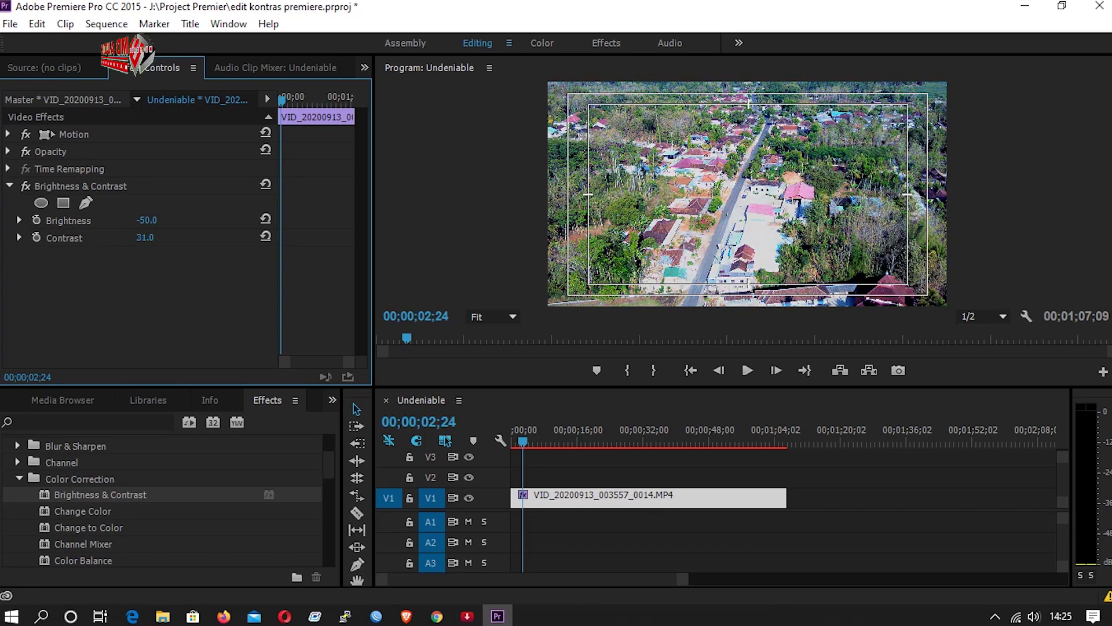
- Try a Contrast of 44 in the clip's Brightness & Contrast effect
drag(145, 237, 138, 238)
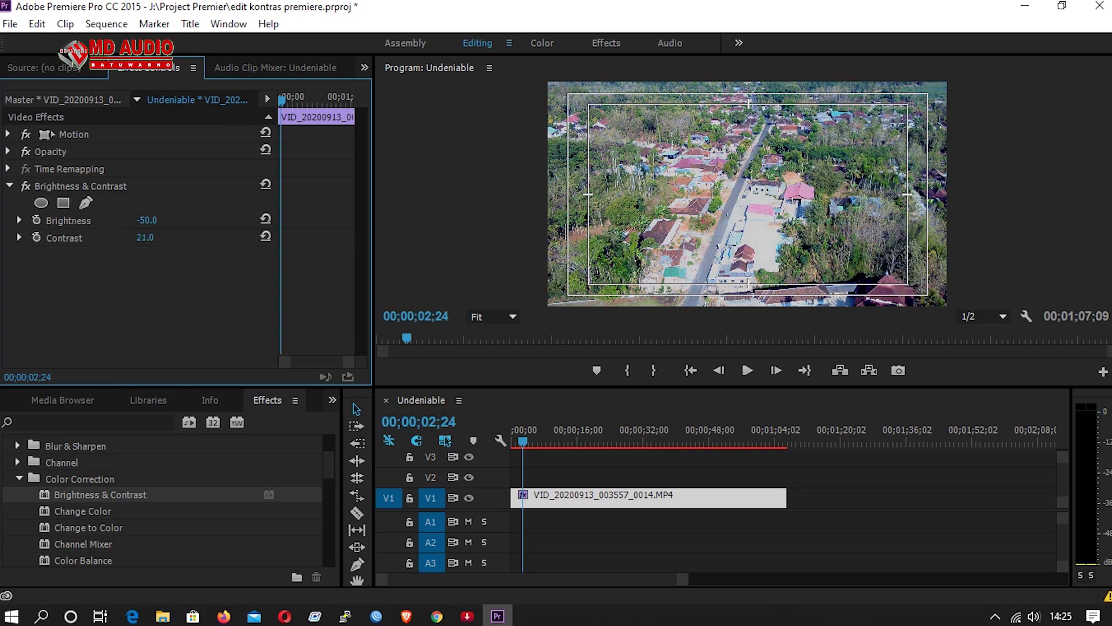
drag(145, 238, 118, 238)
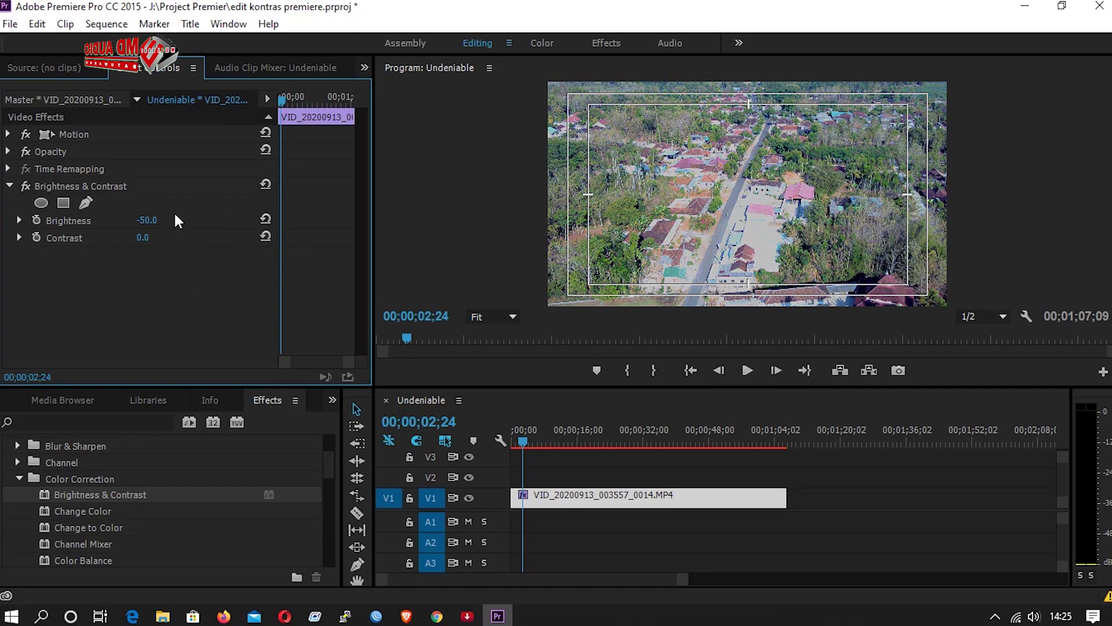
drag(145, 220, 162, 238)
- Play the clip to review the higher contrast, stop playback and return the playhead to about 00;00;01;06
click(747, 370)
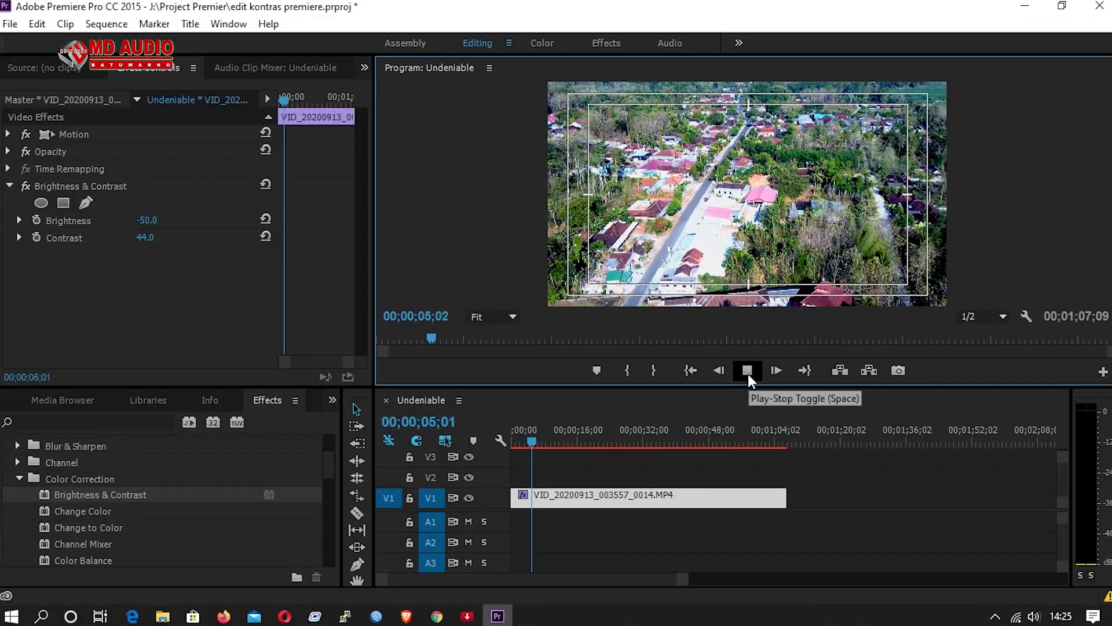
click(748, 372)
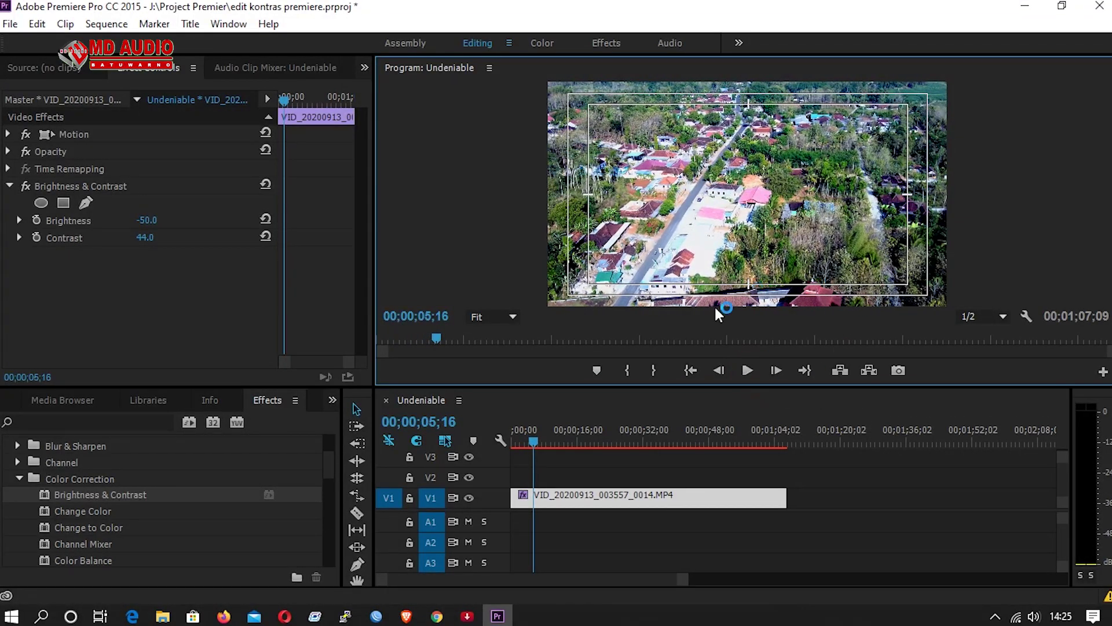
click(749, 372)
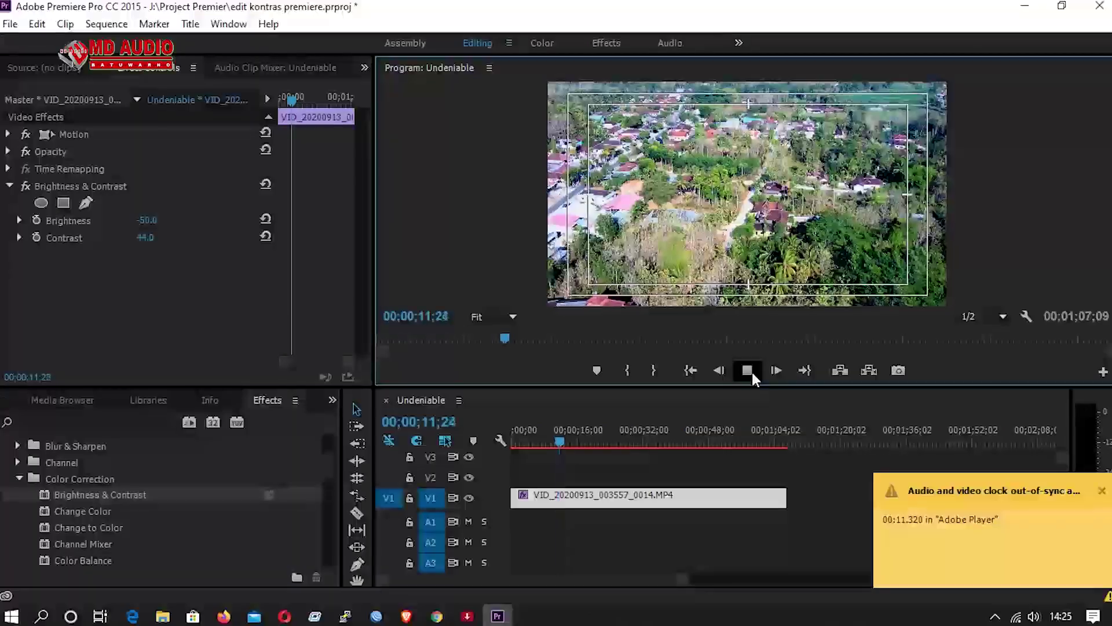
click(1102, 492)
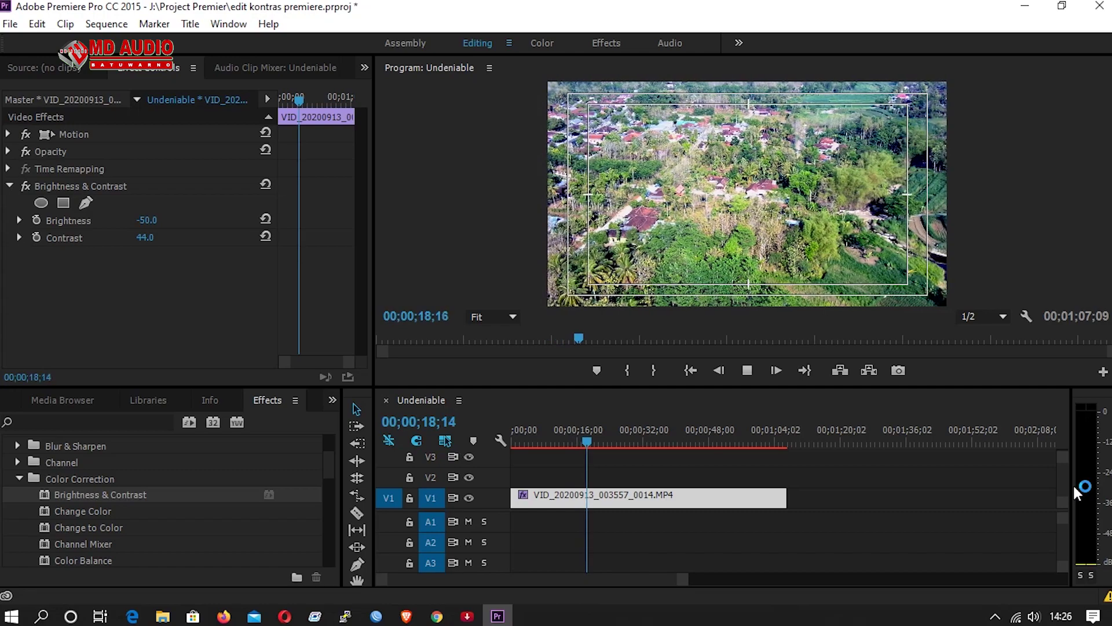
click(749, 372)
click(605, 444)
drag(605, 445, 517, 447)
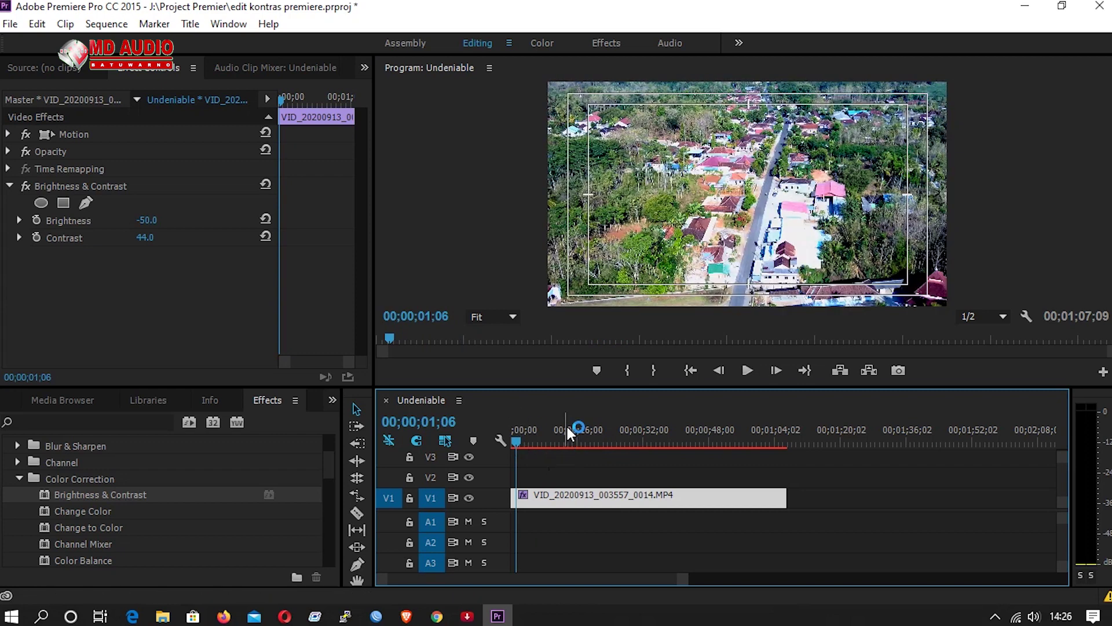
- Set the Brightness & Contrast effect on the clip to Brightness -100 and Contrast 0
click(147, 220)
text(-71)
key(Return)
drag(158, 222, 124, 222)
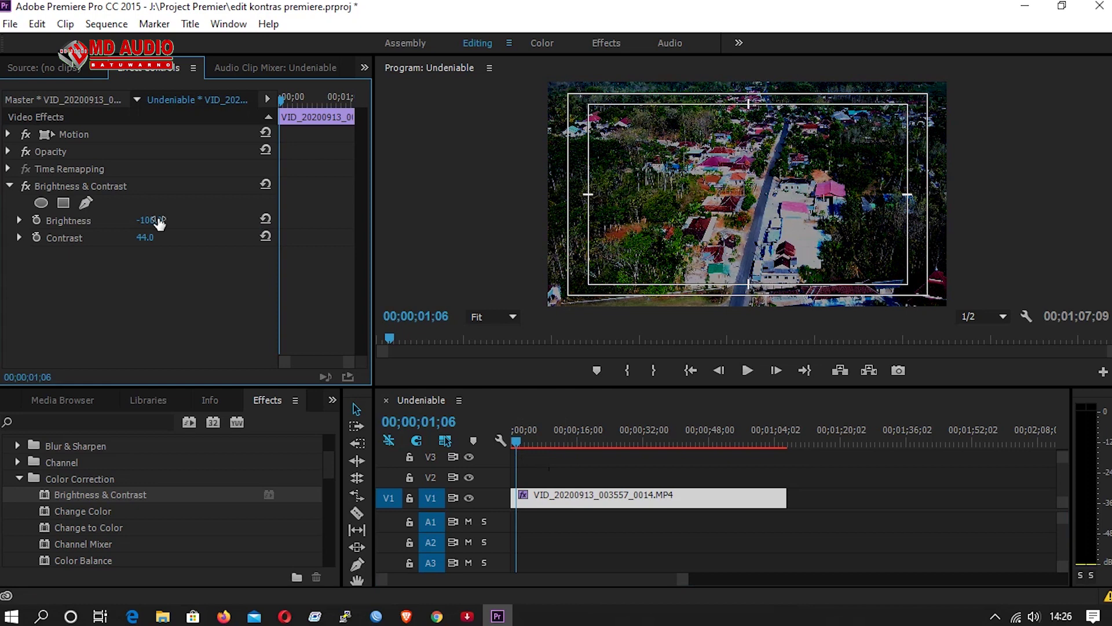
click(144, 237)
text(0)
key(Return)
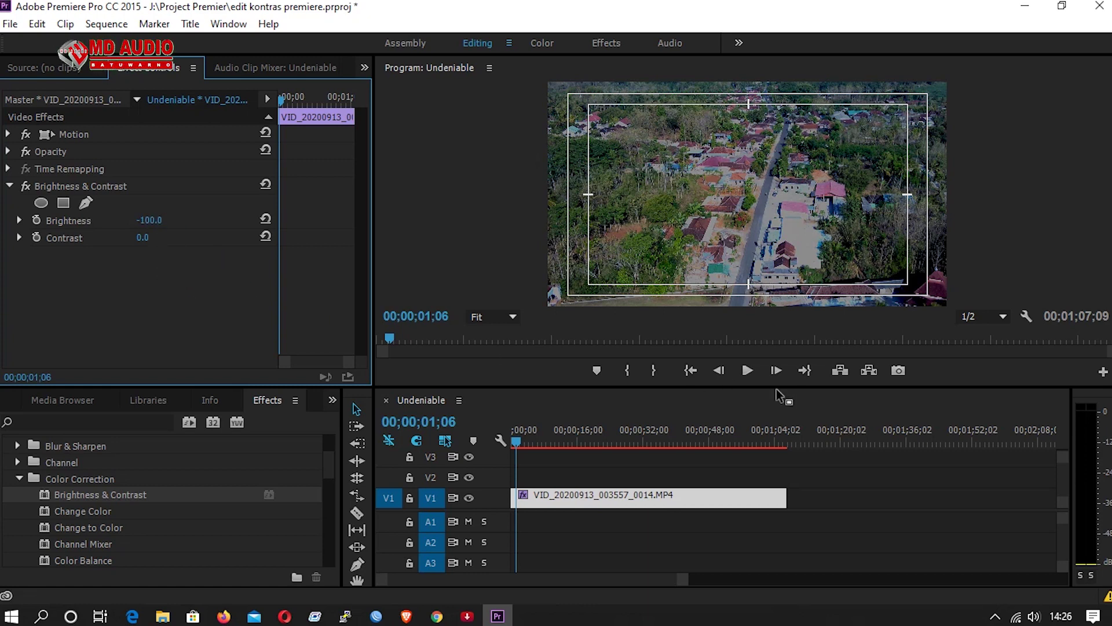
- Play the clip from near the start of the sequence to review the corrected picture, closing the playback warning
click(748, 371)
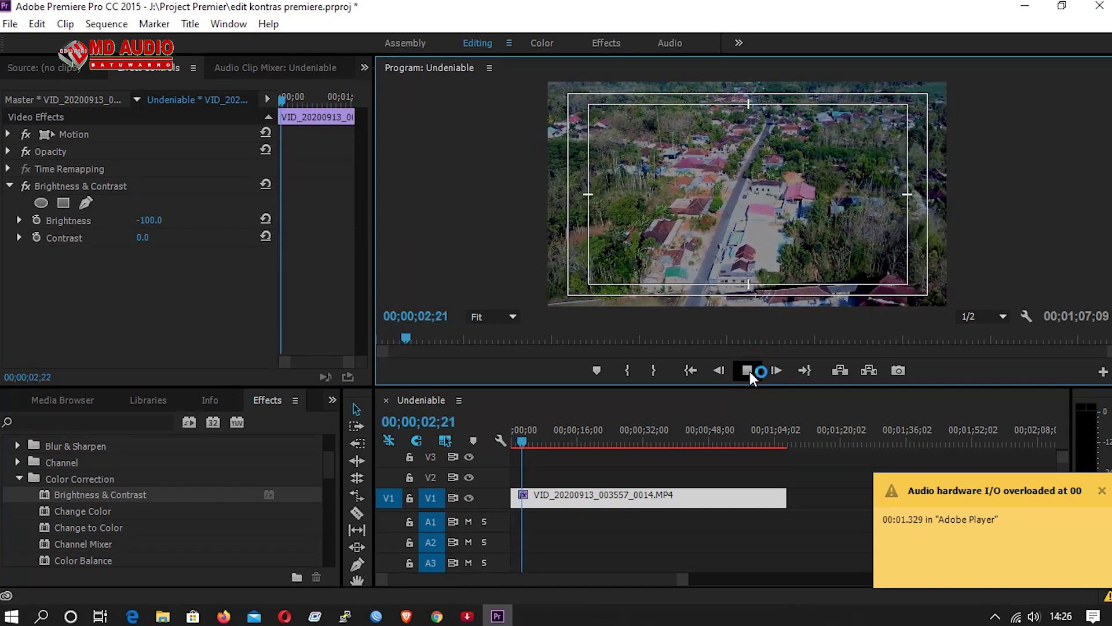
click(1102, 491)
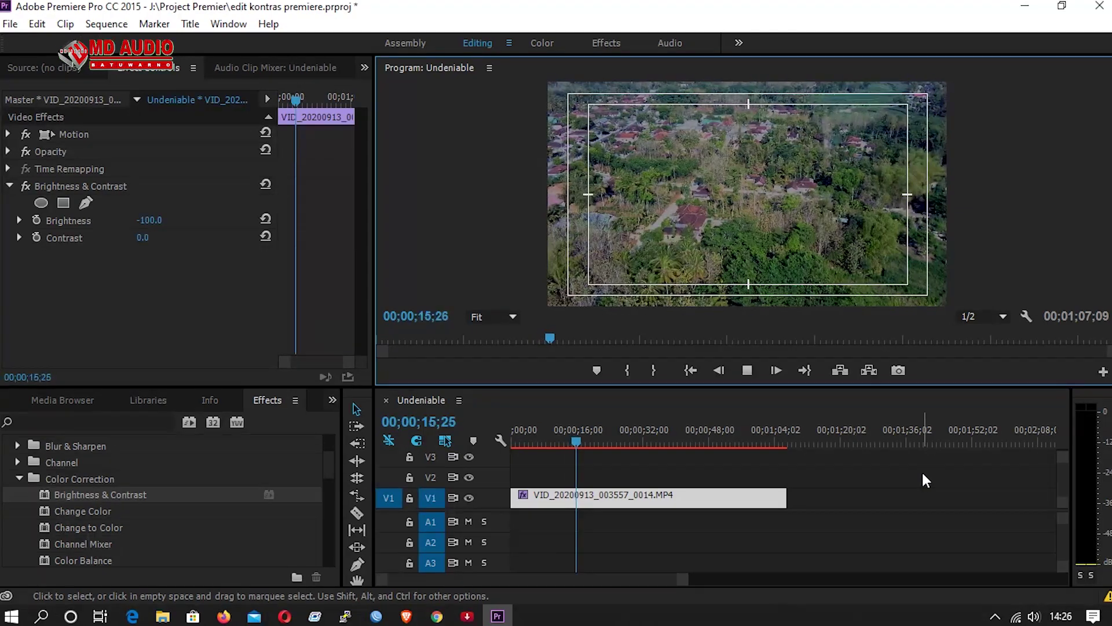
click(743, 371)
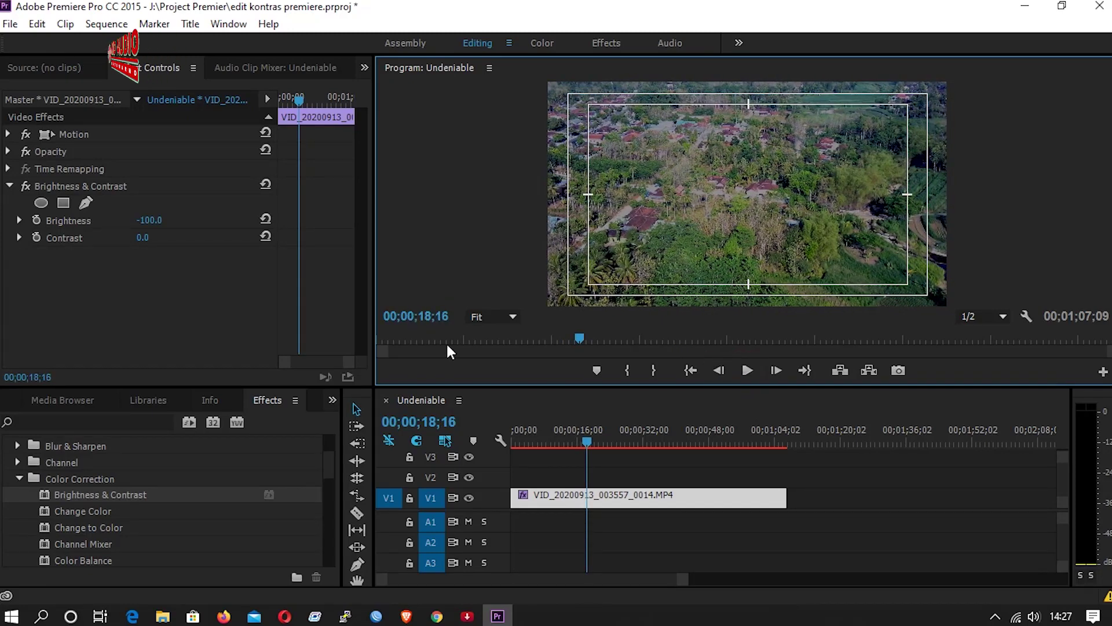
click(745, 371)
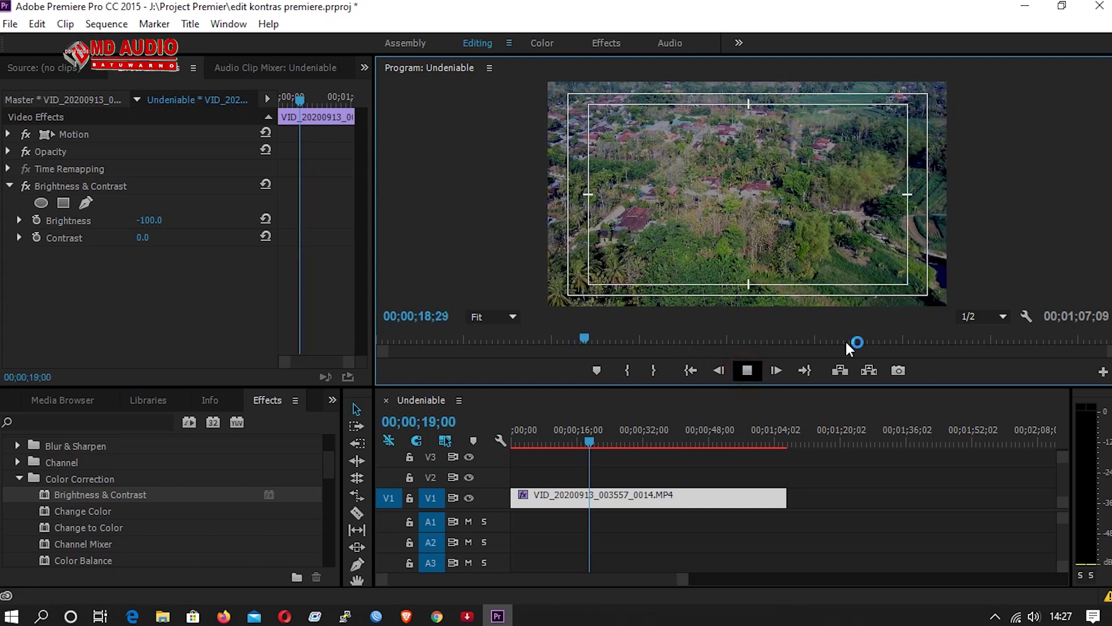